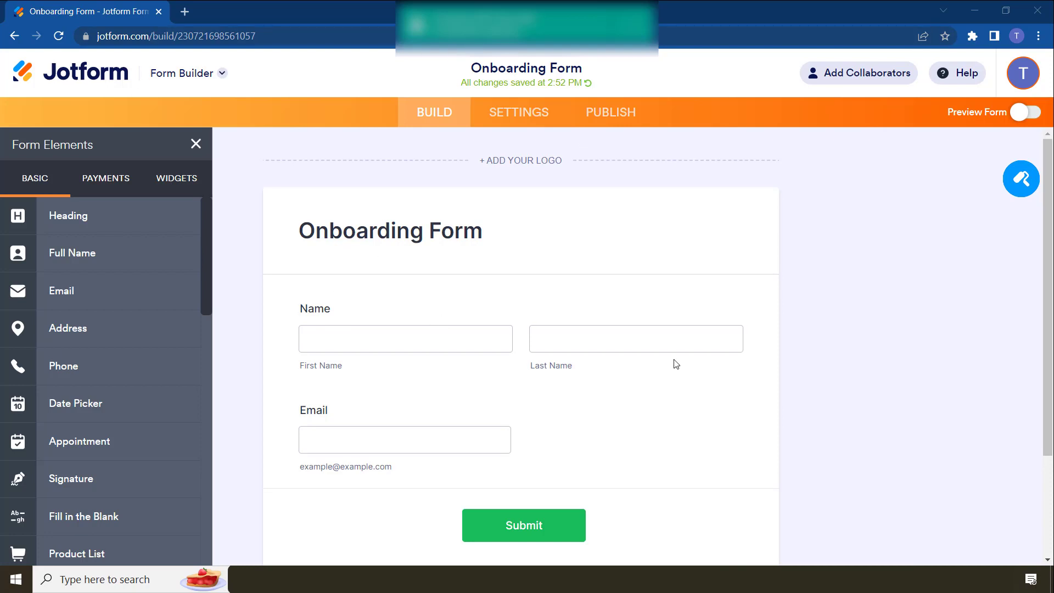
# - Add a File Upload field to the Onboarding Form between the Email field and the Submit button
pyautogui.scroll(-3, 228, 336)
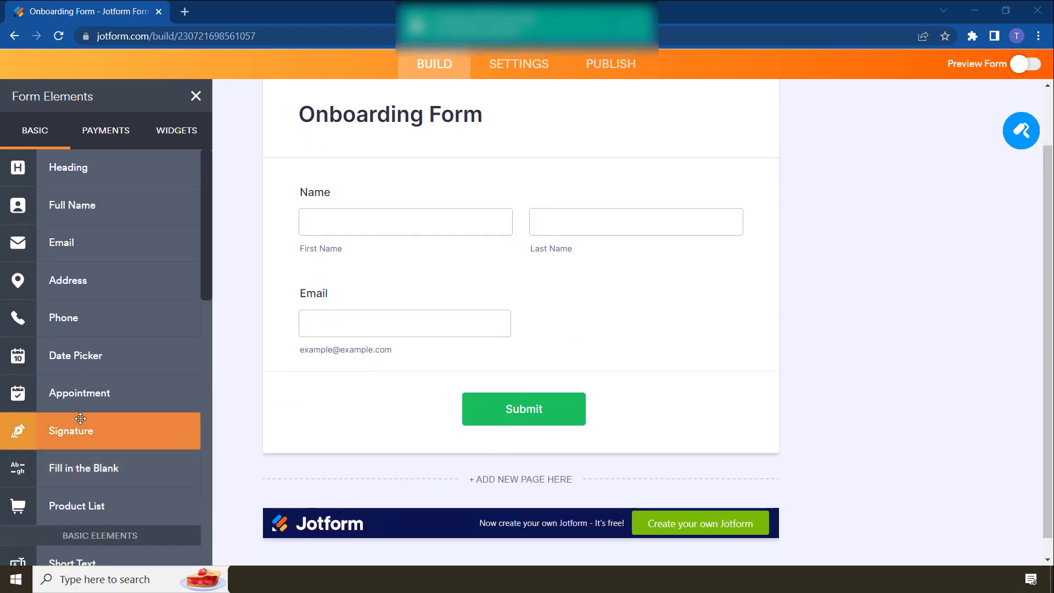
pyautogui.scroll(-1, 99, 287)
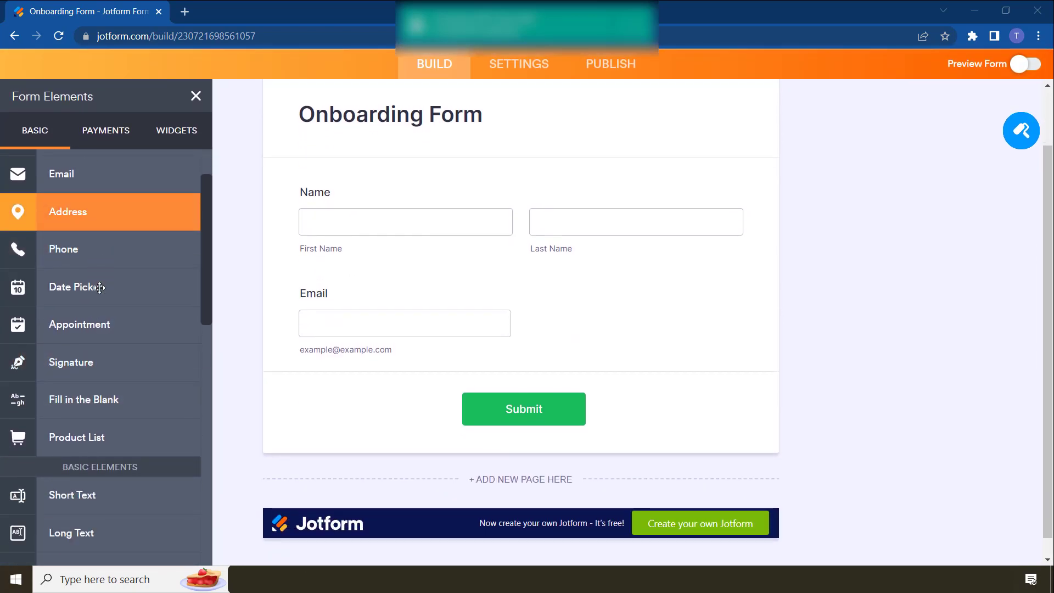
pyautogui.scroll(-5, 99, 287)
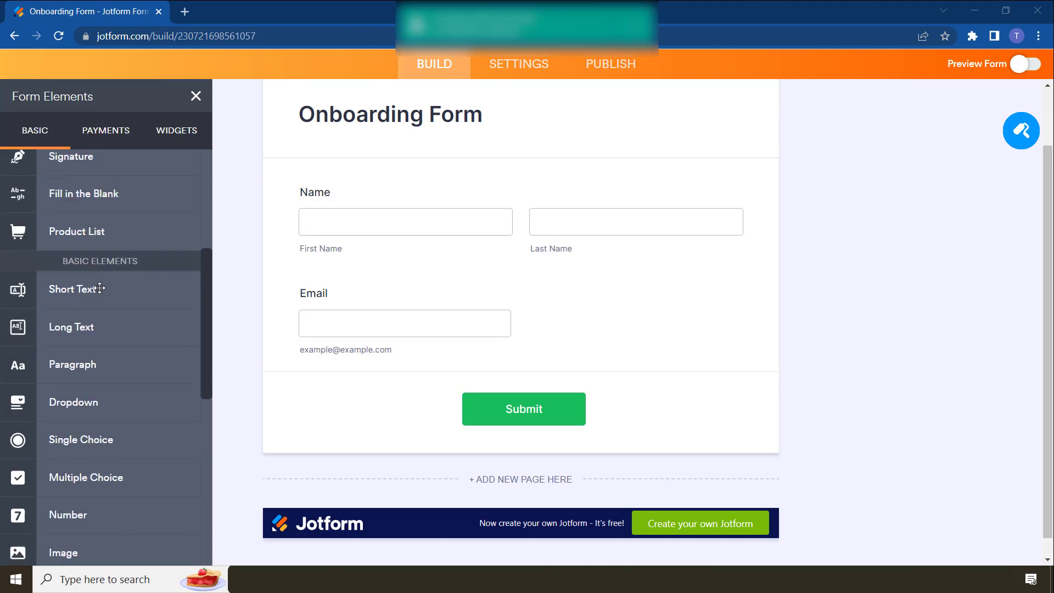
pyautogui.moveTo(102, 453); pyautogui.dragTo(460, 407)
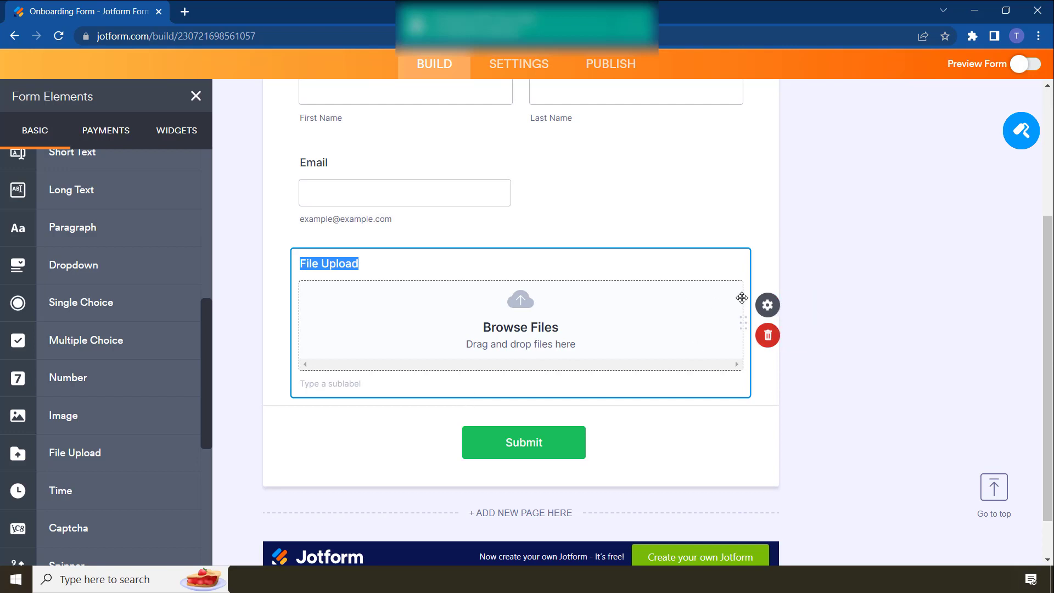
# - Review the File Upload field's general, file size and type, multiple-file and advanced properties, and close the properties
pyautogui.click(761, 306)
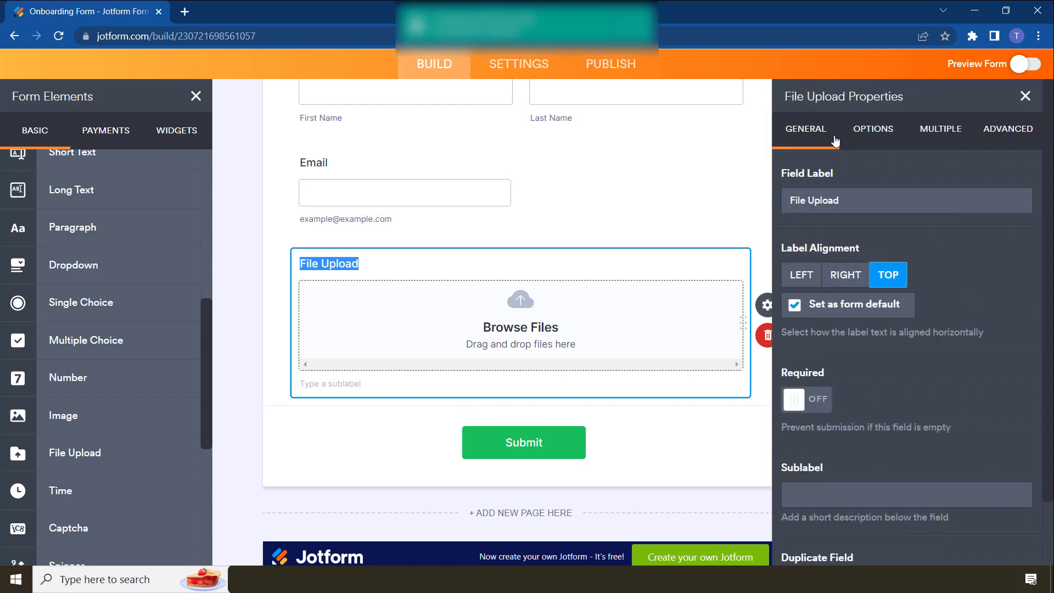
pyautogui.click(853, 141)
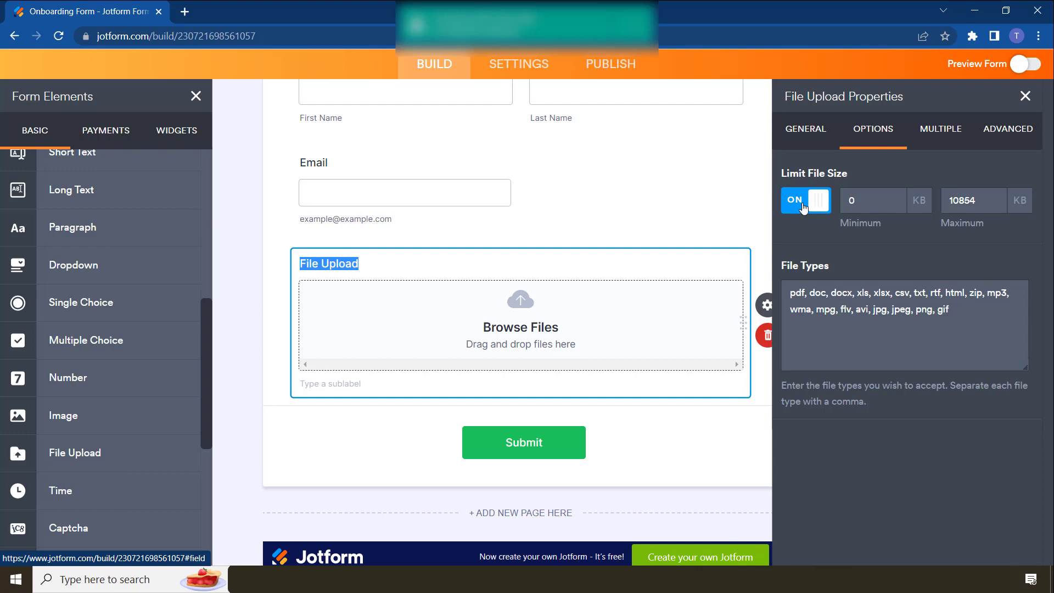
pyautogui.click(958, 135)
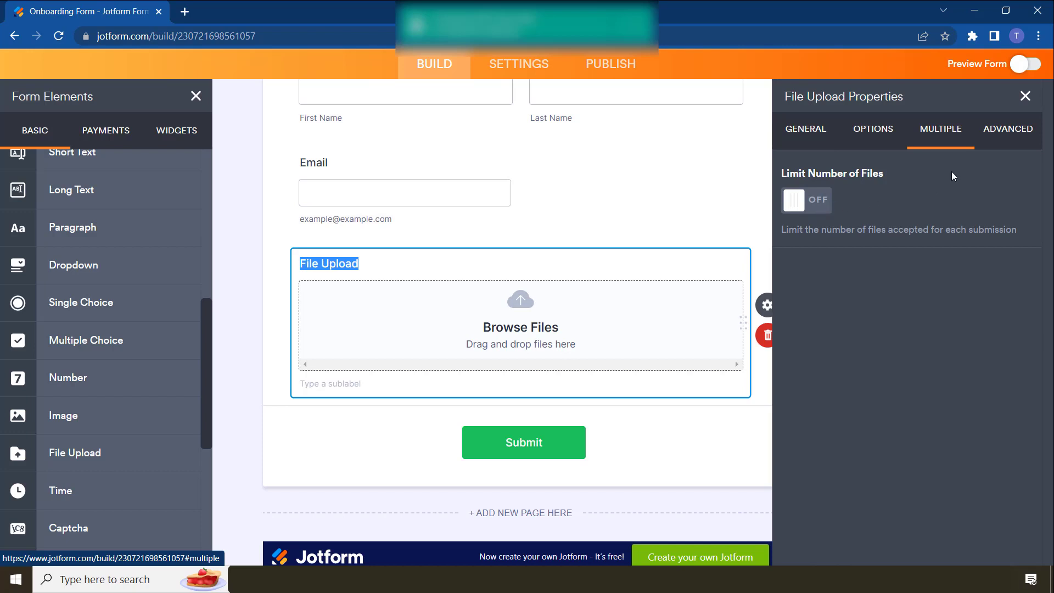
pyautogui.click(1005, 132)
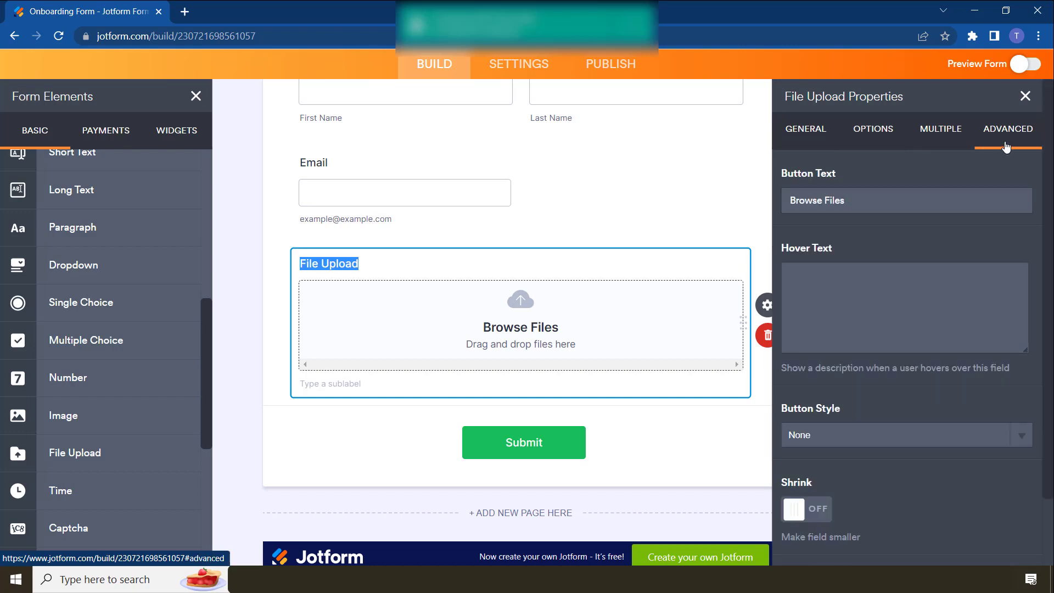
pyautogui.scroll(-1, 759, 207)
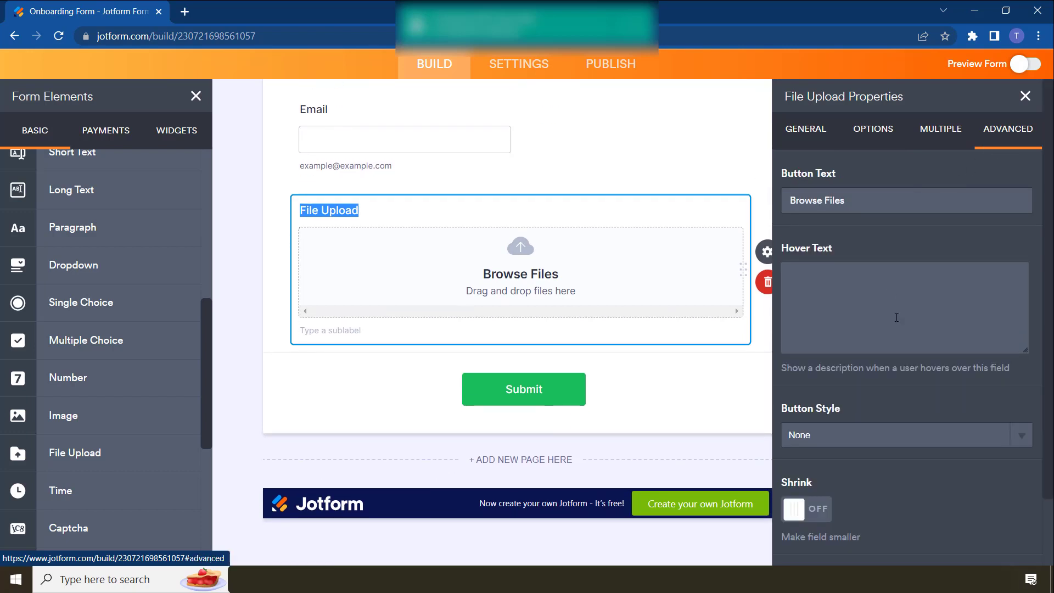
pyautogui.scroll(-2, 889, 356)
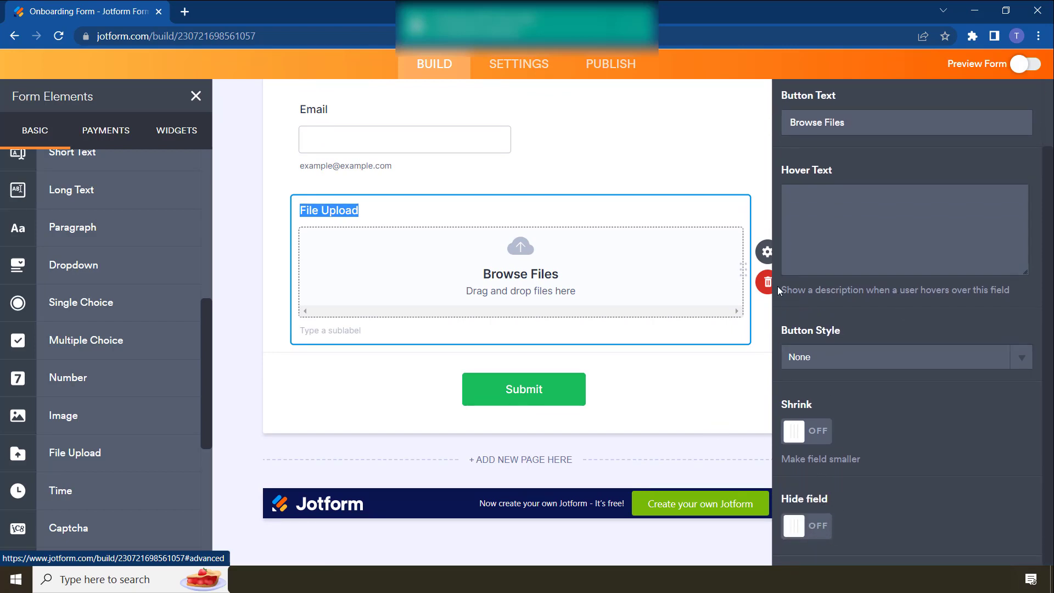
pyautogui.scroll(3, 853, 187)
pyautogui.click(820, 127)
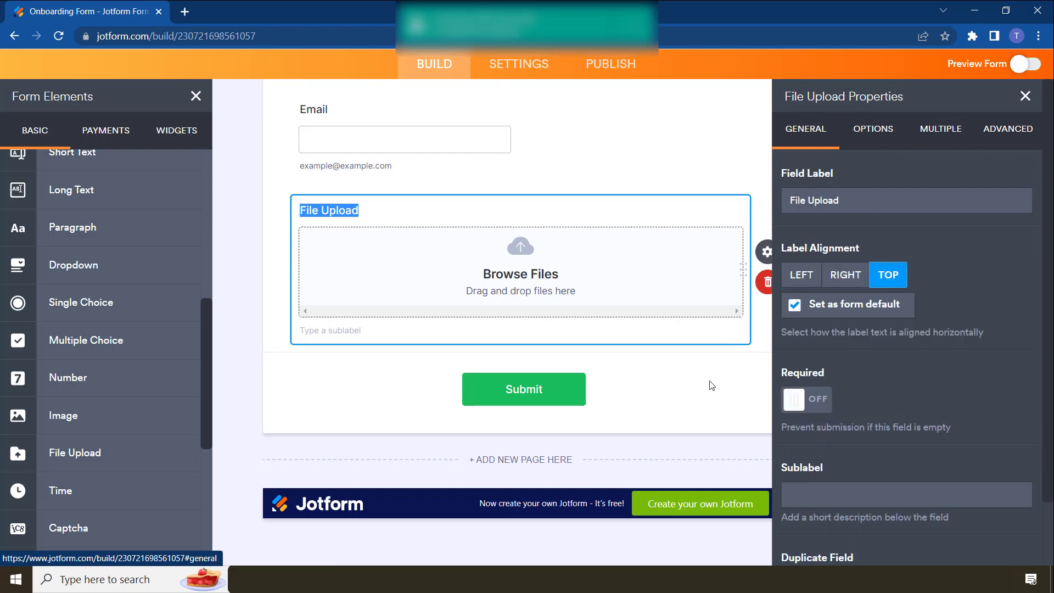
pyautogui.click(750, 417)
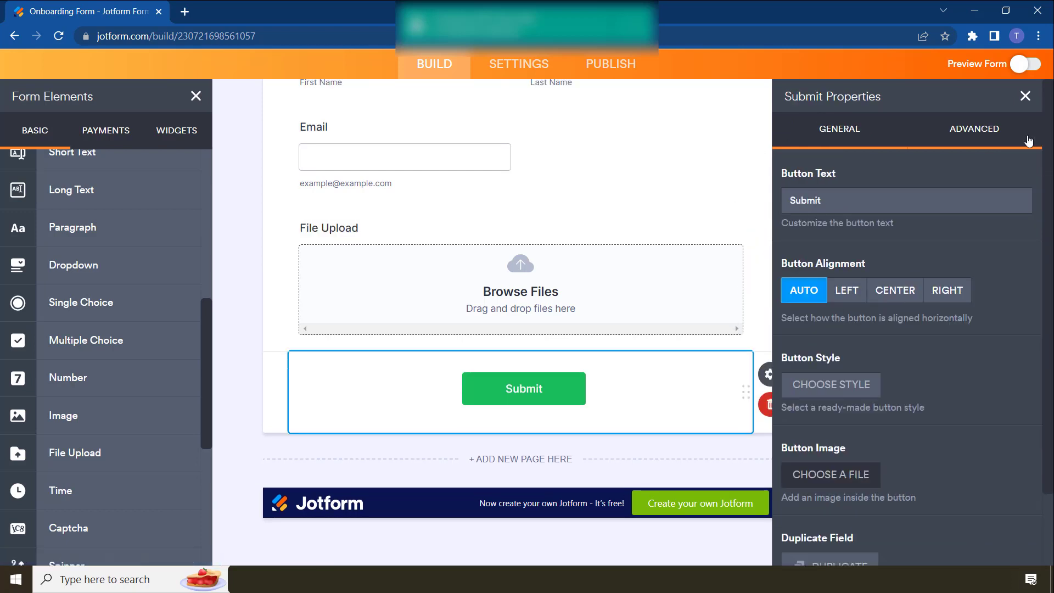
pyautogui.click(1024, 97)
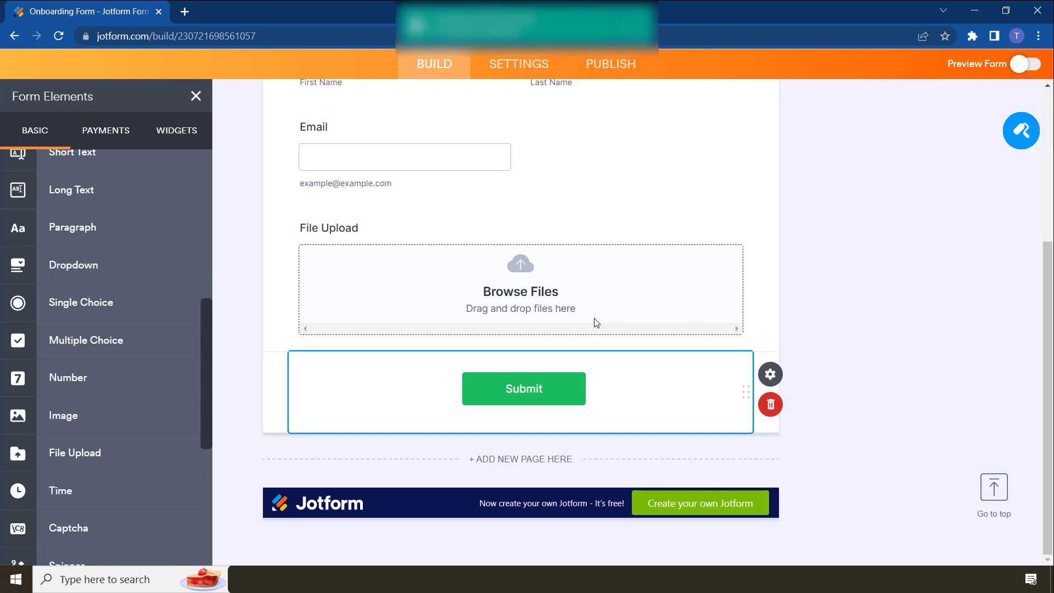
# - Open the Google Drive integration in the form's settings
pyautogui.scroll(6, 597, 323)
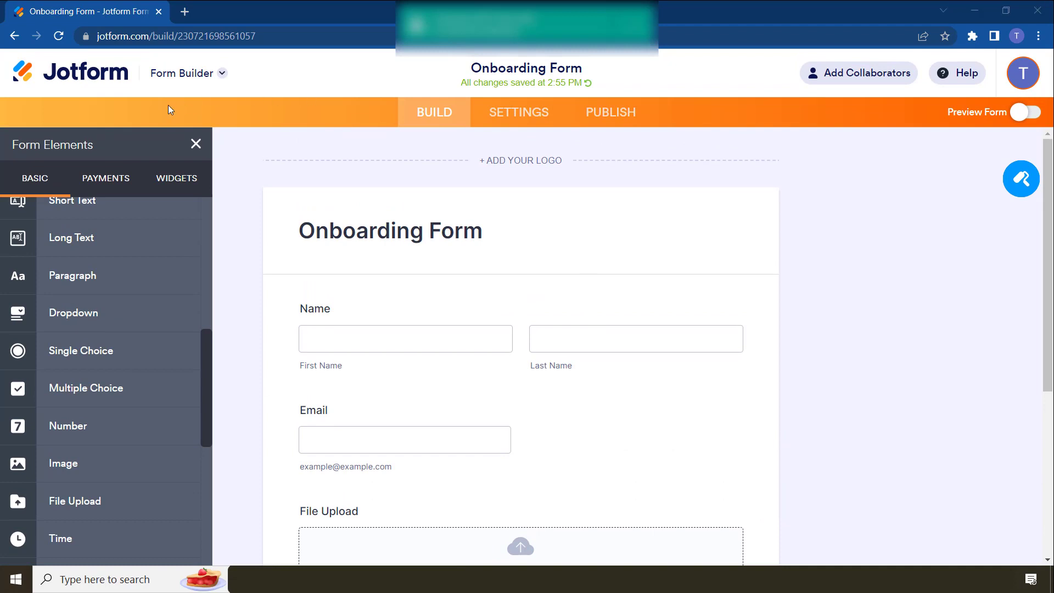
pyautogui.click(529, 113)
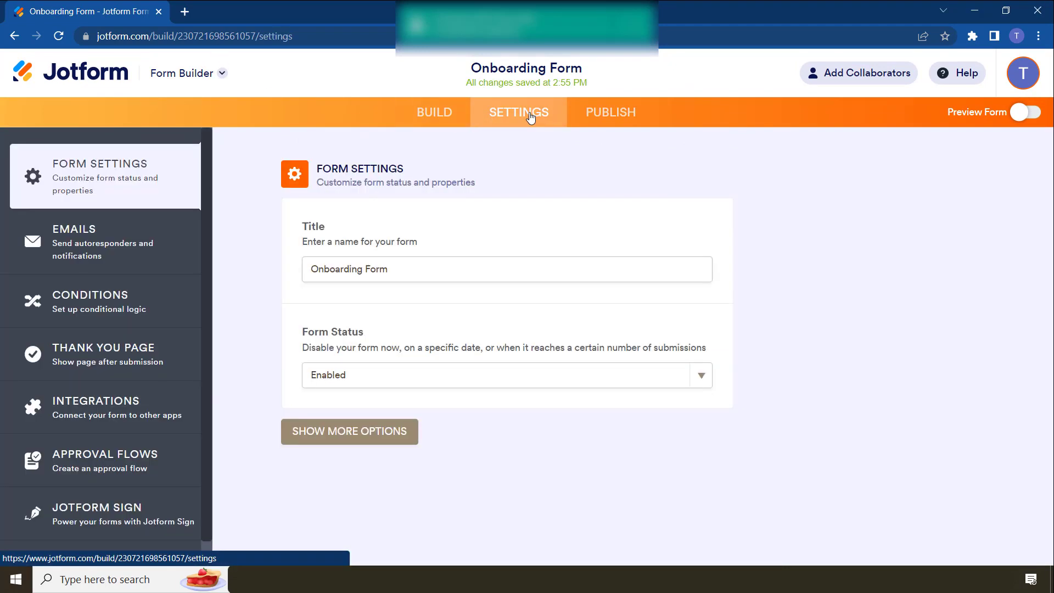
pyautogui.click(84, 406)
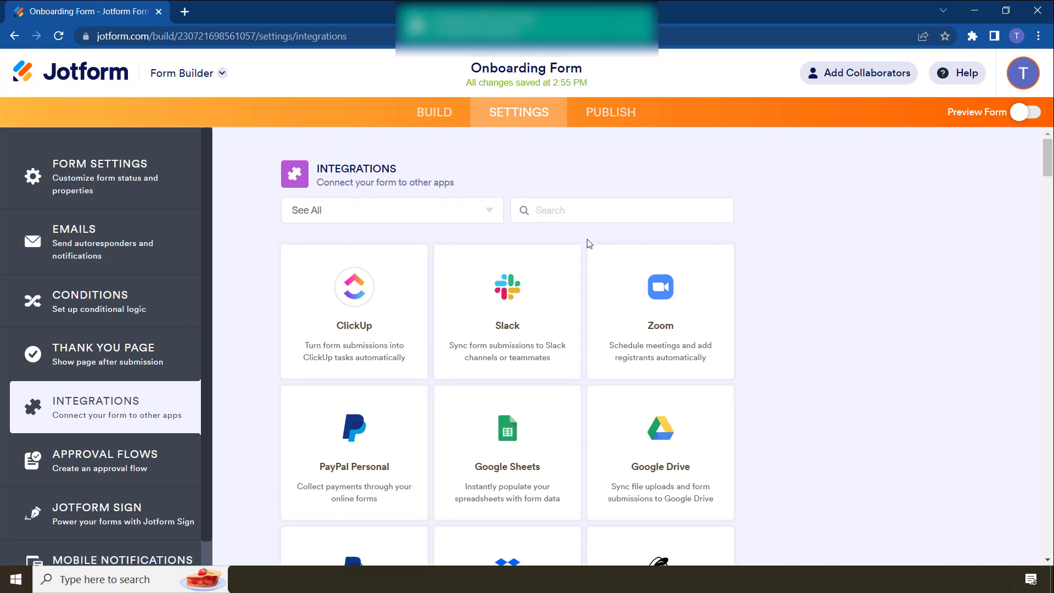
pyautogui.click(680, 485)
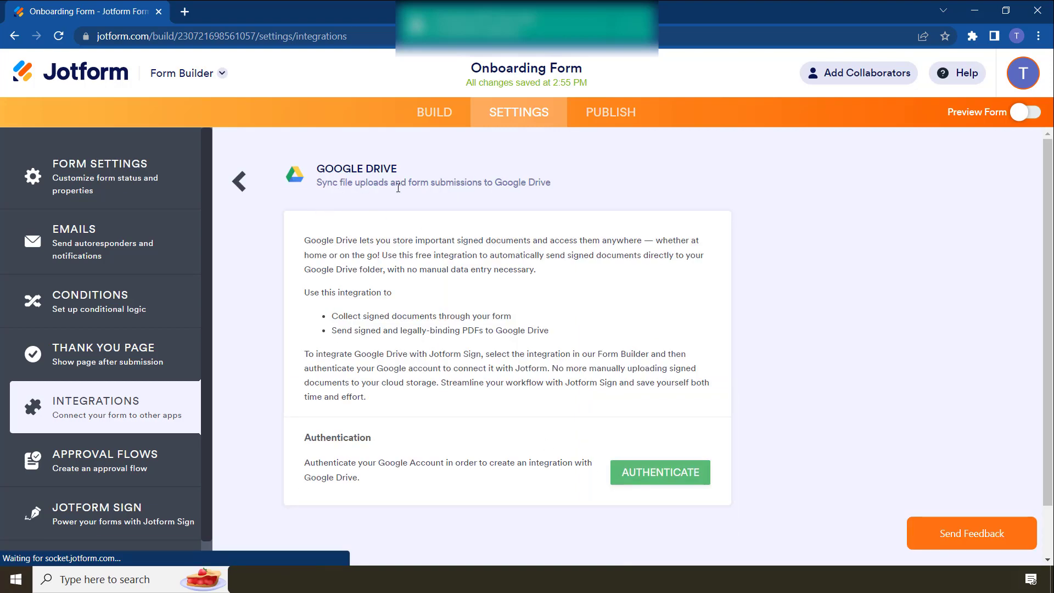
# - Authenticate the Google Drive integration with an existing Google account and grant Jotform access
pyautogui.click(674, 474)
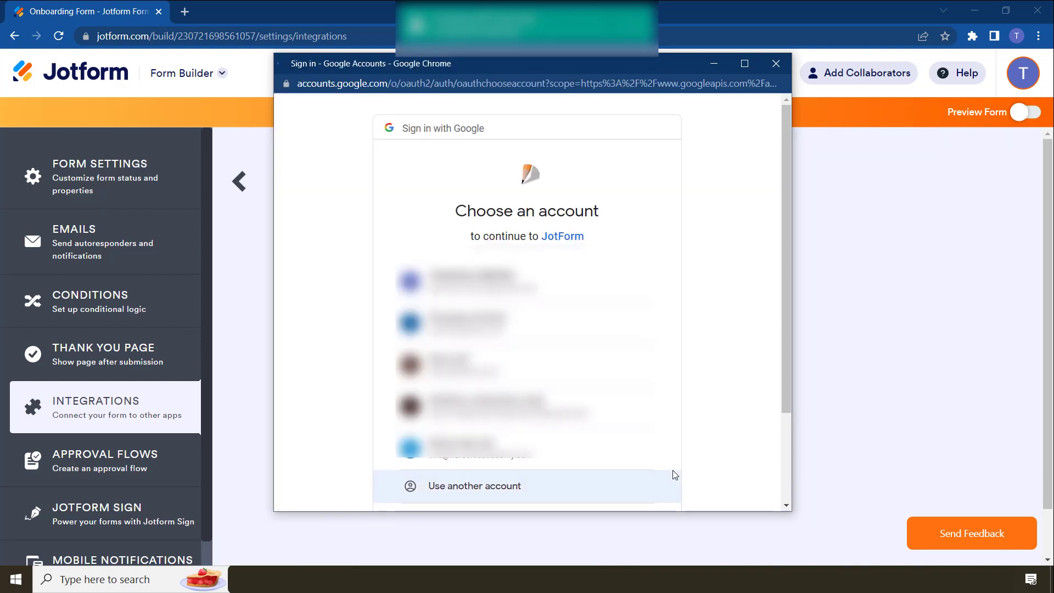
pyautogui.click(536, 330)
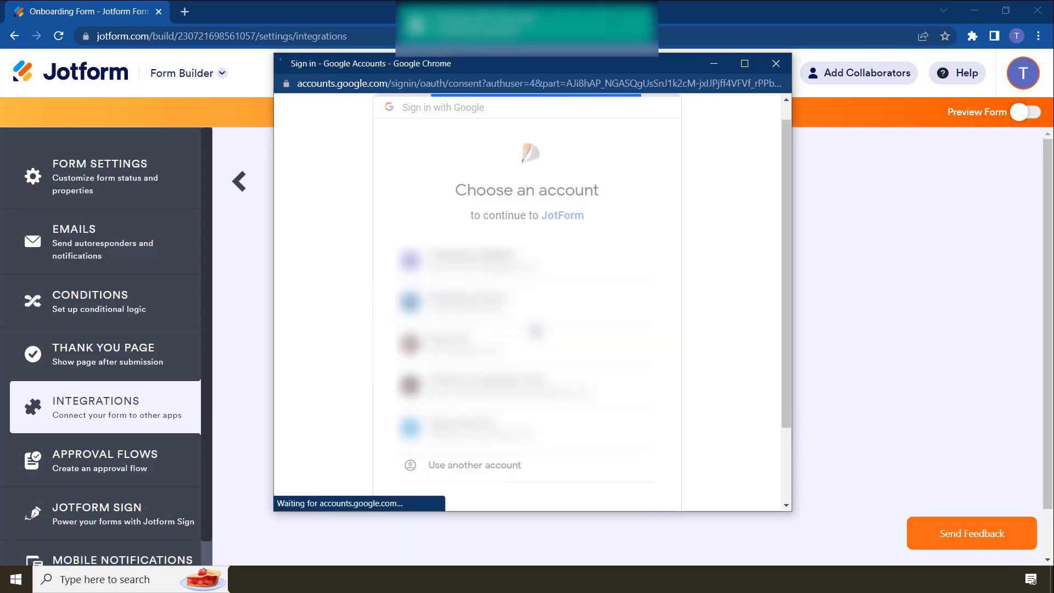
pyautogui.scroll(-2, 651, 446)
pyautogui.click(592, 414)
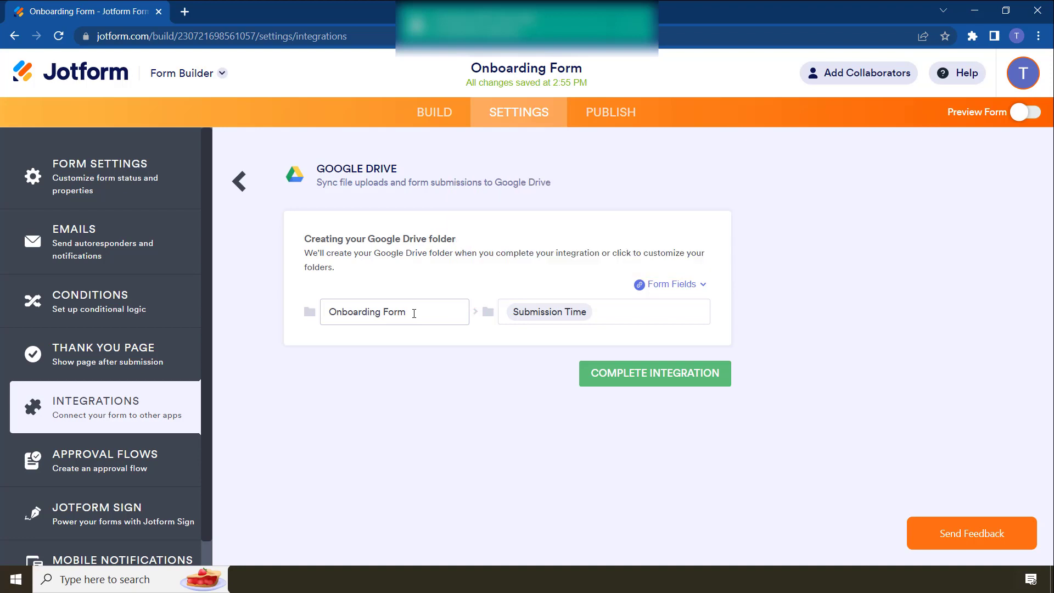
# - Add the Name and Email form fields to the submission subfolder's name after Submission Time
pyautogui.moveTo(543, 319)
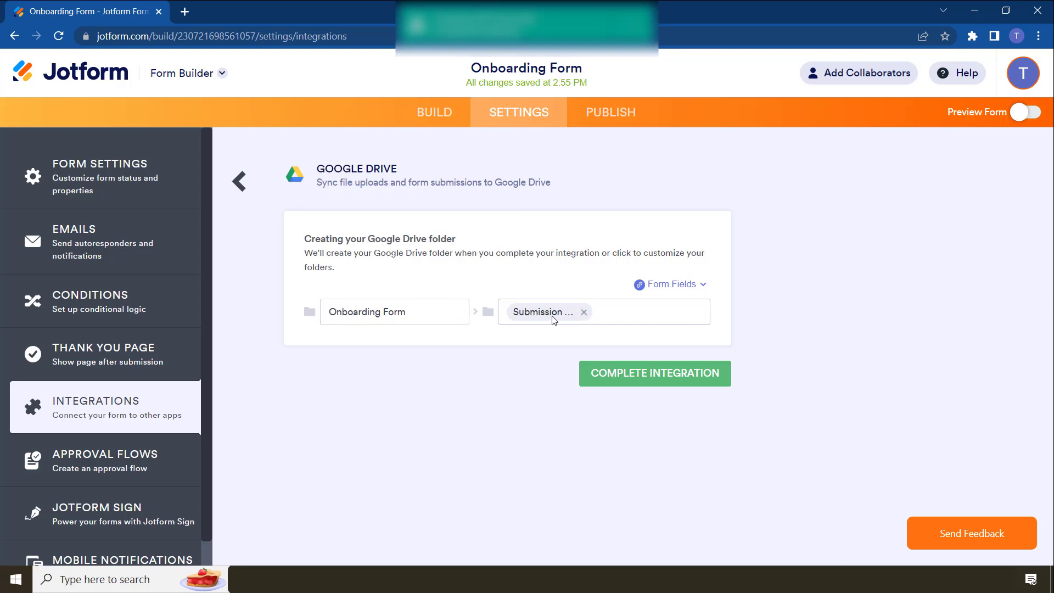
pyautogui.doubleClick(710, 290)
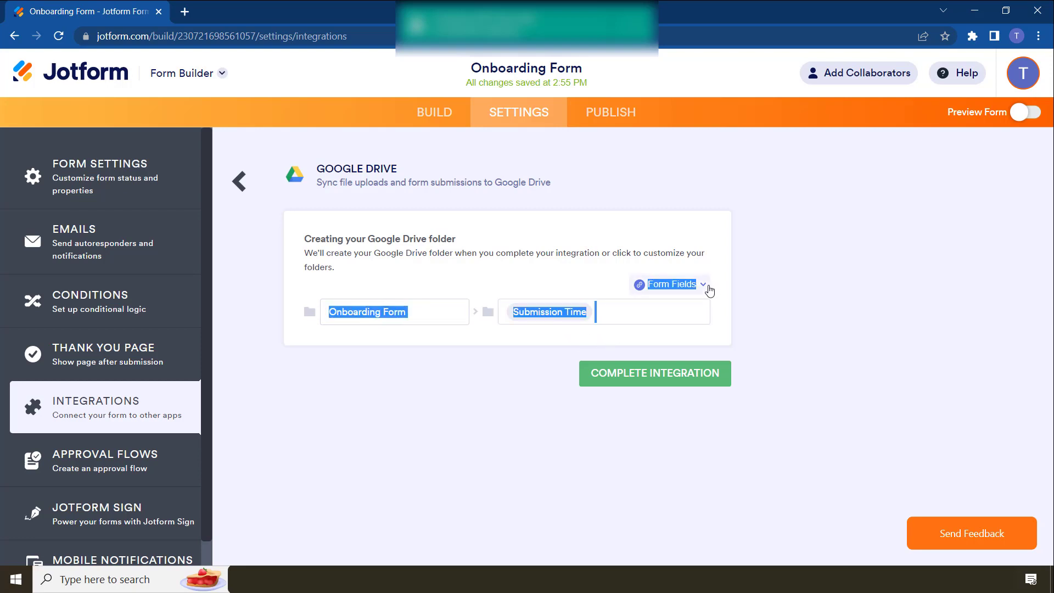
pyautogui.click(705, 286)
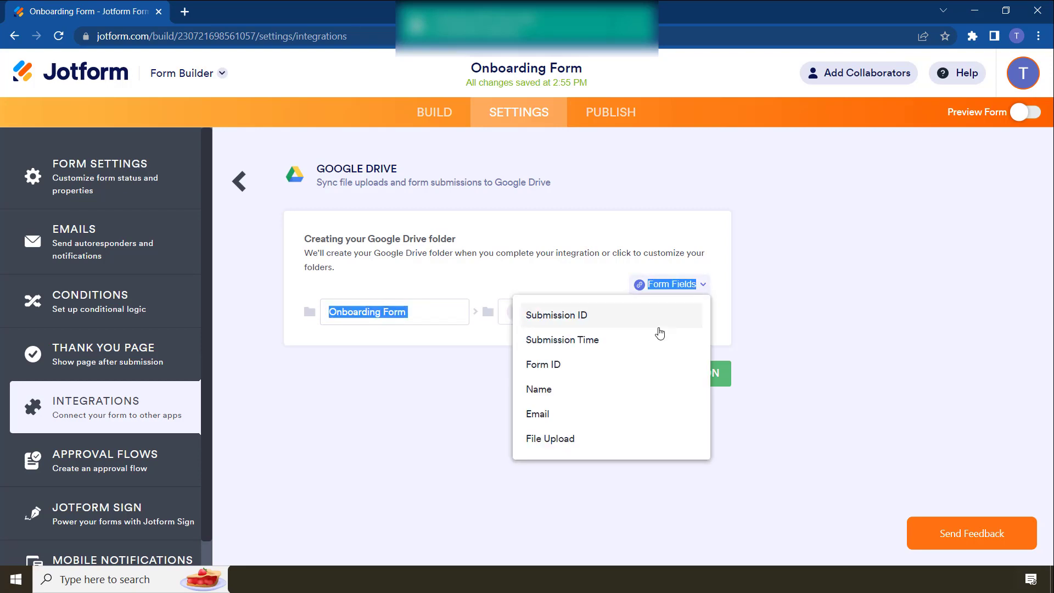
pyautogui.click(574, 393)
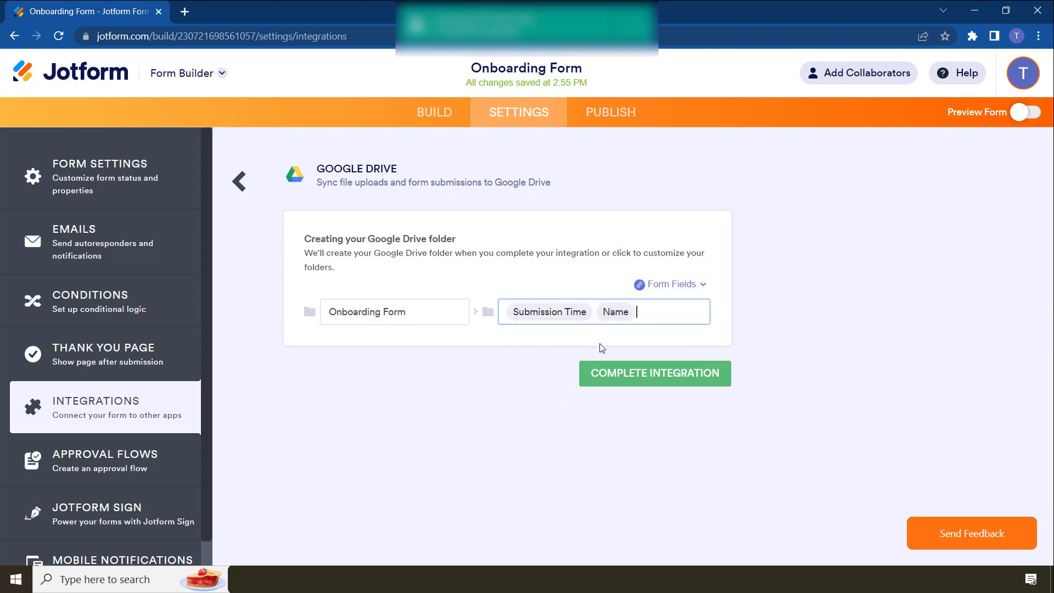
pyautogui.click(705, 287)
pyautogui.click(544, 420)
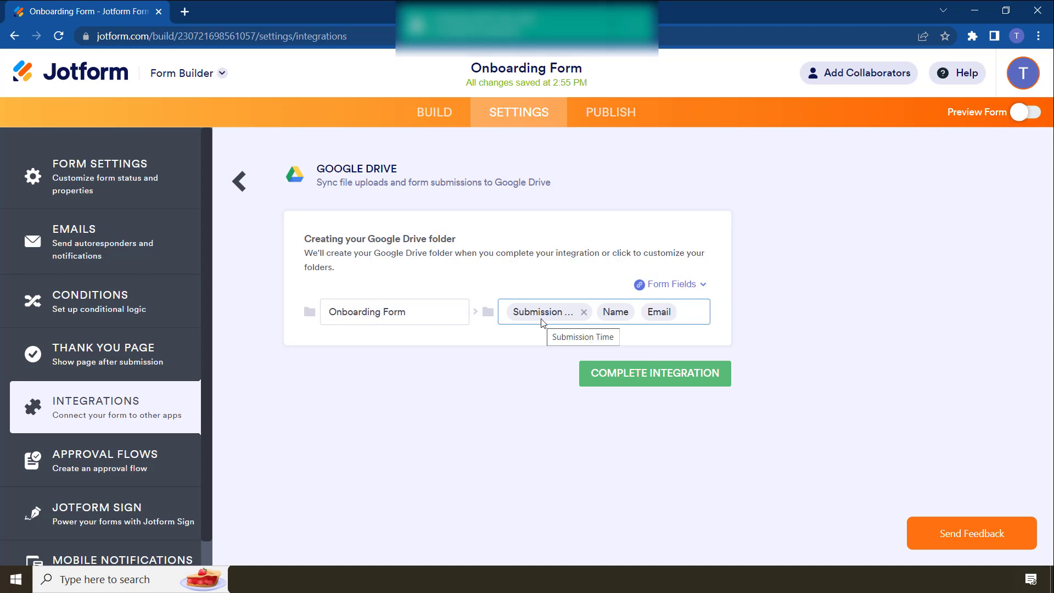
# - Remove Submission Time and Email from the subfolder name, leaving only Name, and complete the integration
pyautogui.click(584, 312)
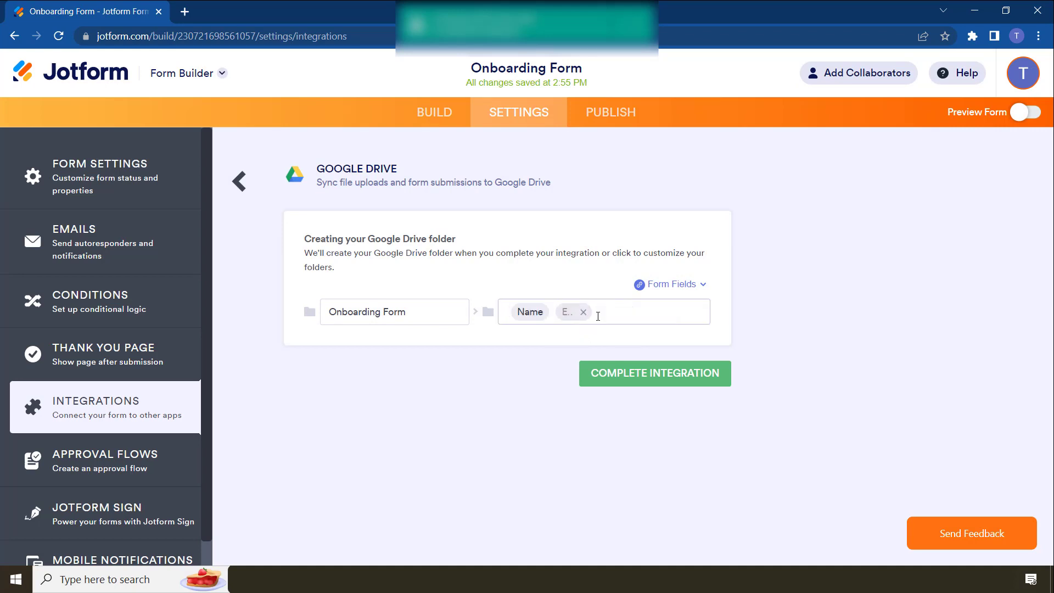
pyautogui.click(583, 312)
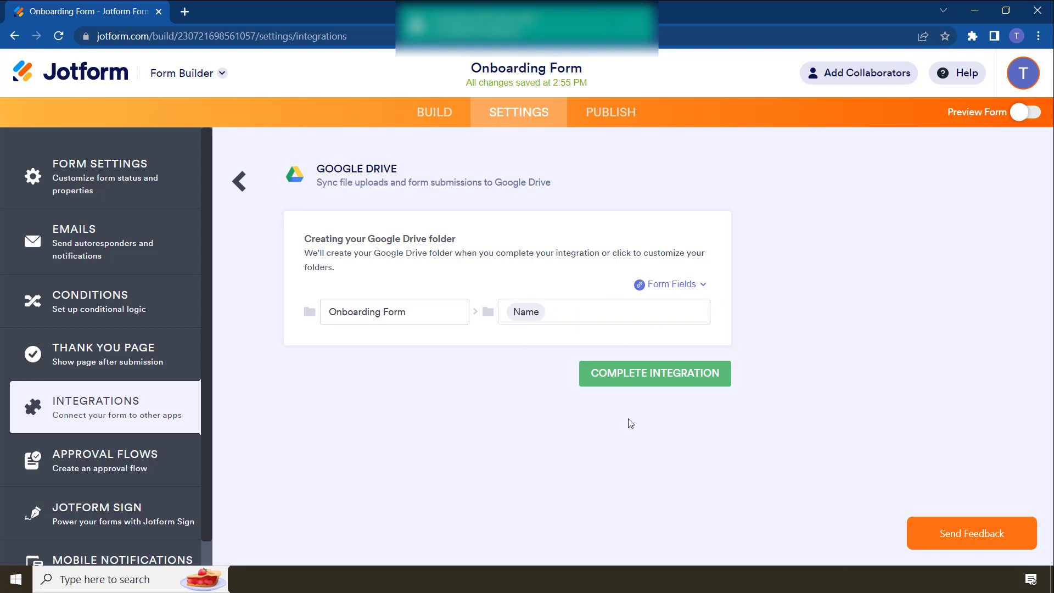
pyautogui.click(633, 379)
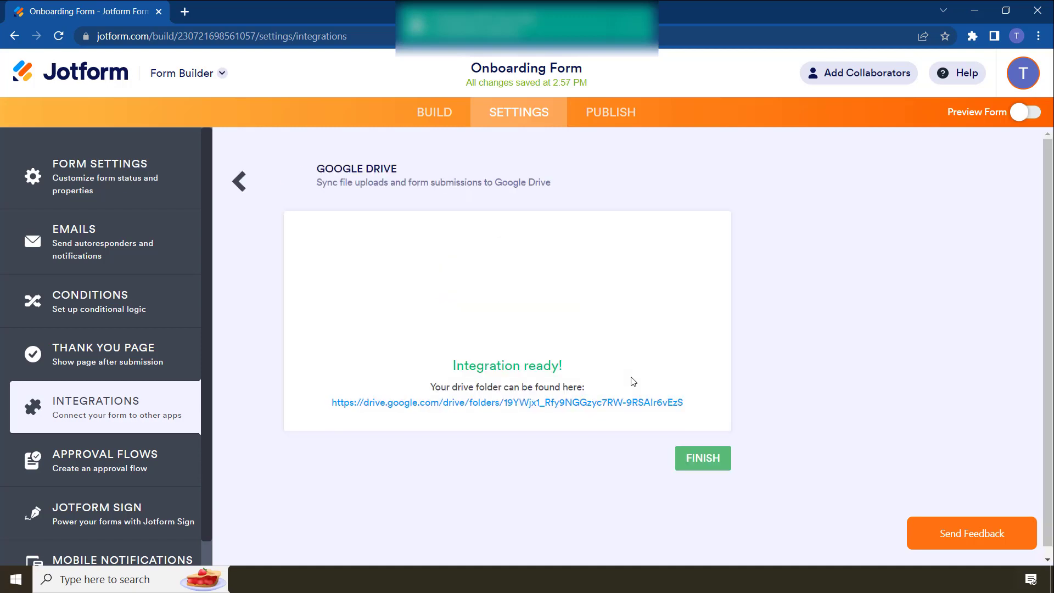
# - Submit a test entry through the form preview with "test" as first and last name, a sample e-mail and HOSTINGER.png as the uploaded file
pyautogui.click(433, 111)
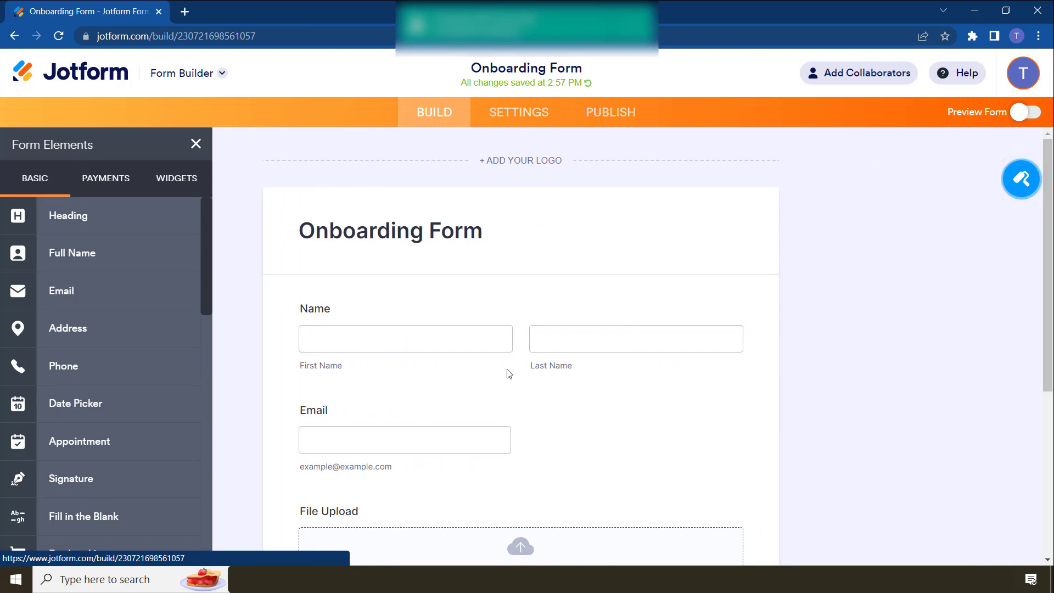
pyautogui.click(1021, 115)
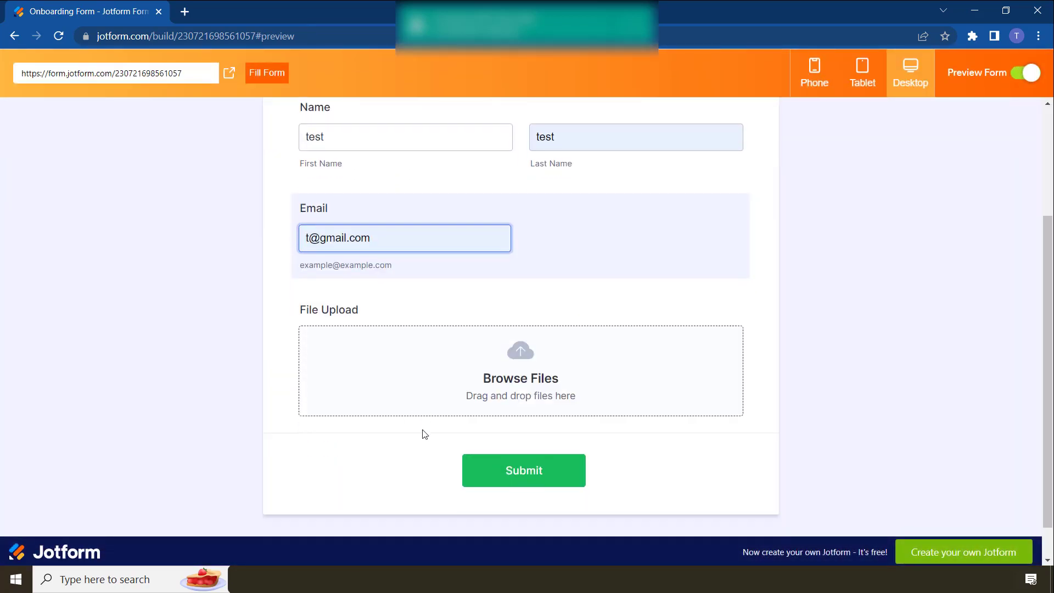
pyautogui.scroll(-2, 541, 397)
pyautogui.click(540, 356)
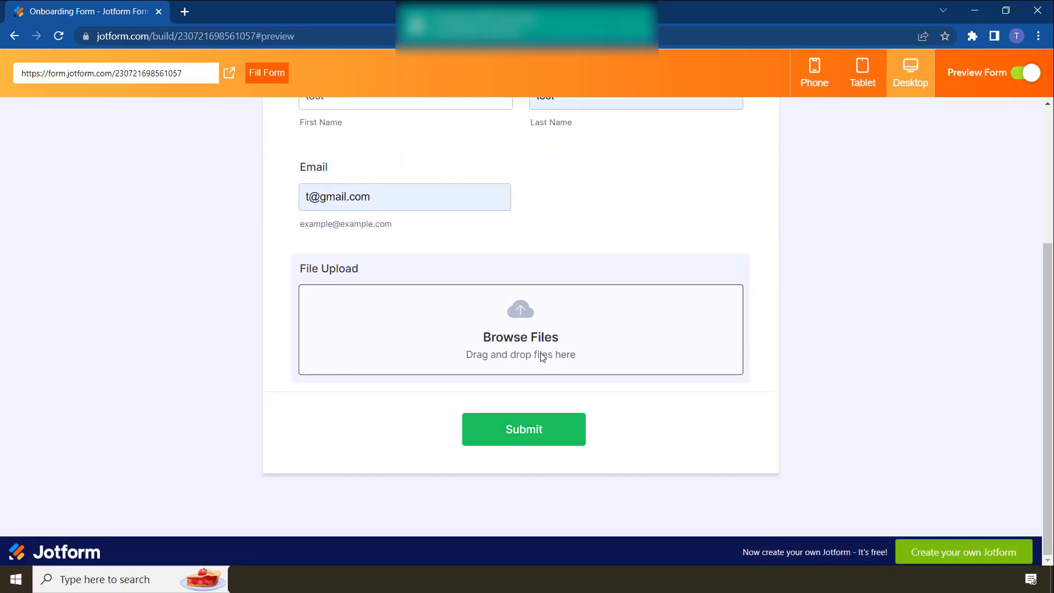
pyautogui.click(608, 129)
pyautogui.click(624, 247)
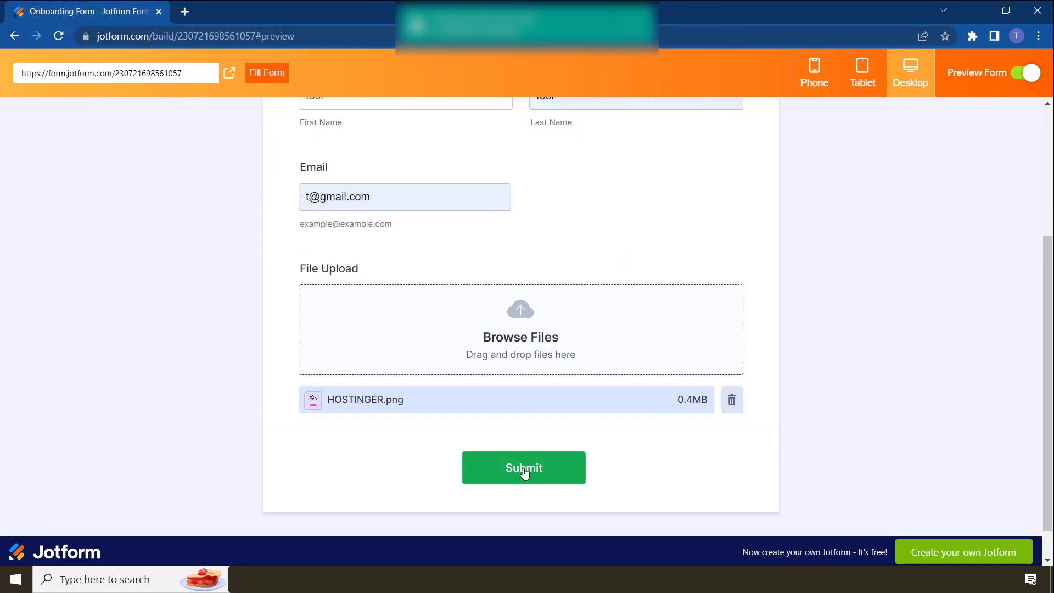
pyautogui.click(526, 472)
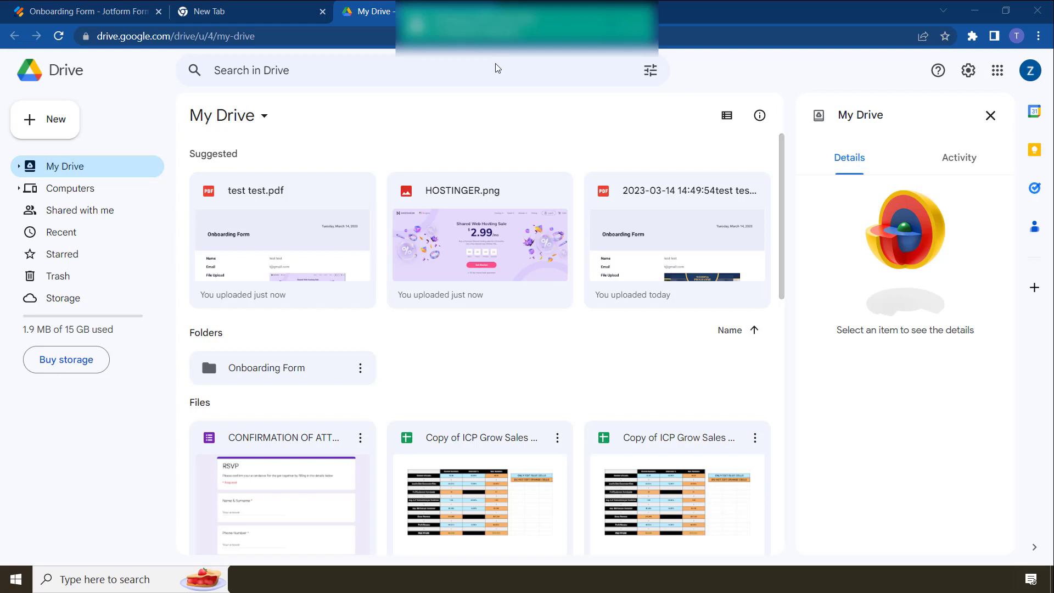
# - Switch to Google Drive and open the "test test" subfolder in the Onboarding Form folder to check the submission's files
pyautogui.doubleClick(276, 369)
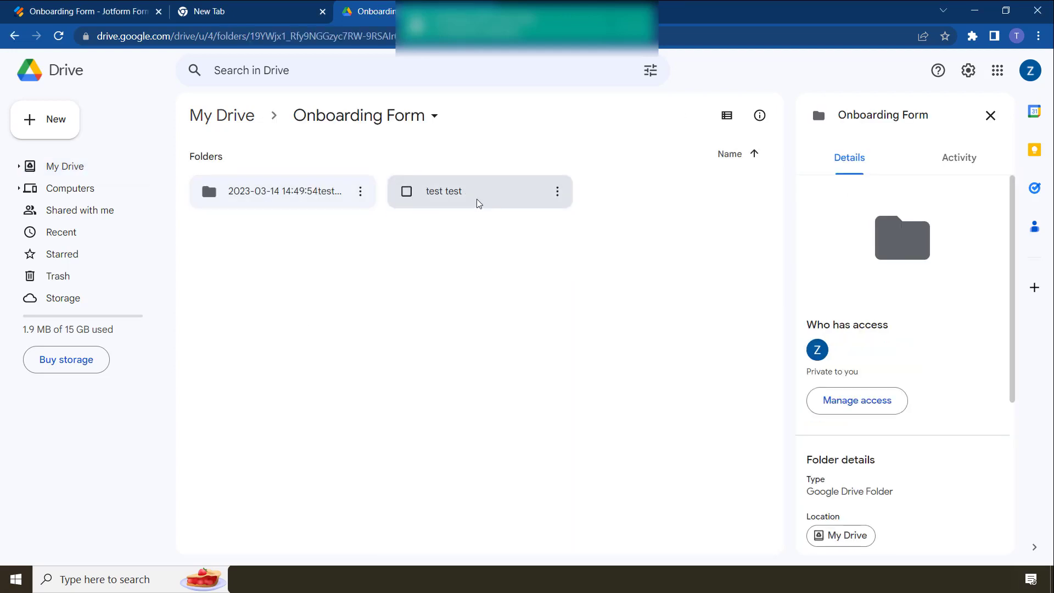
pyautogui.doubleClick(435, 200)
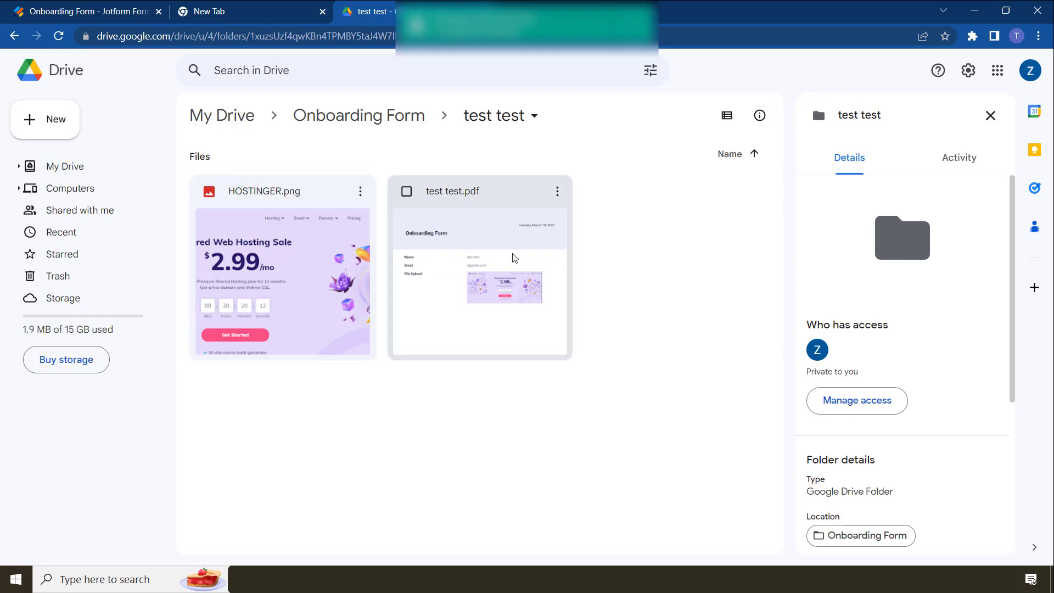
pyautogui.click(517, 48)
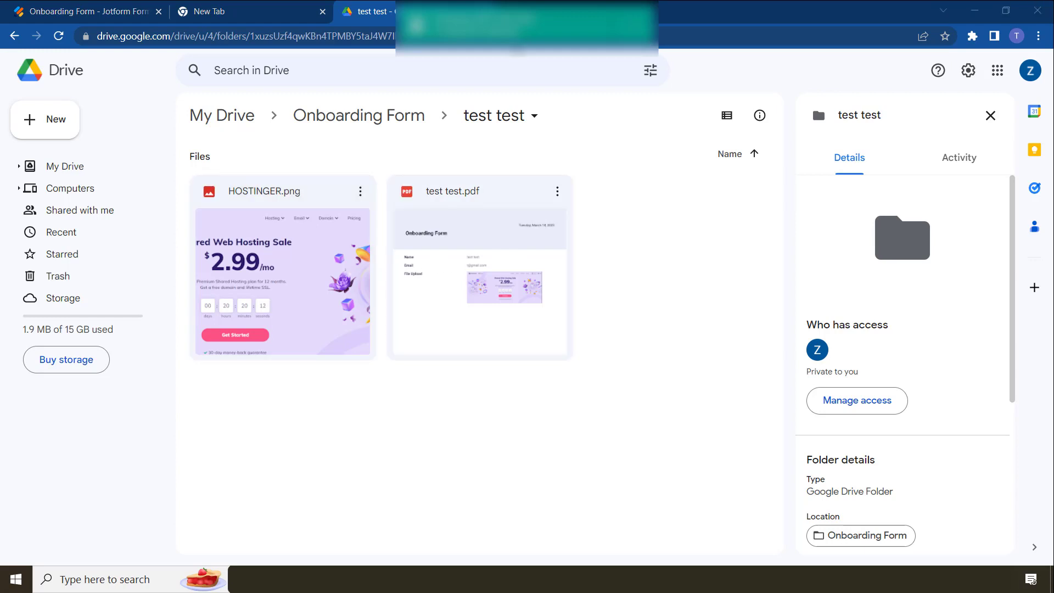